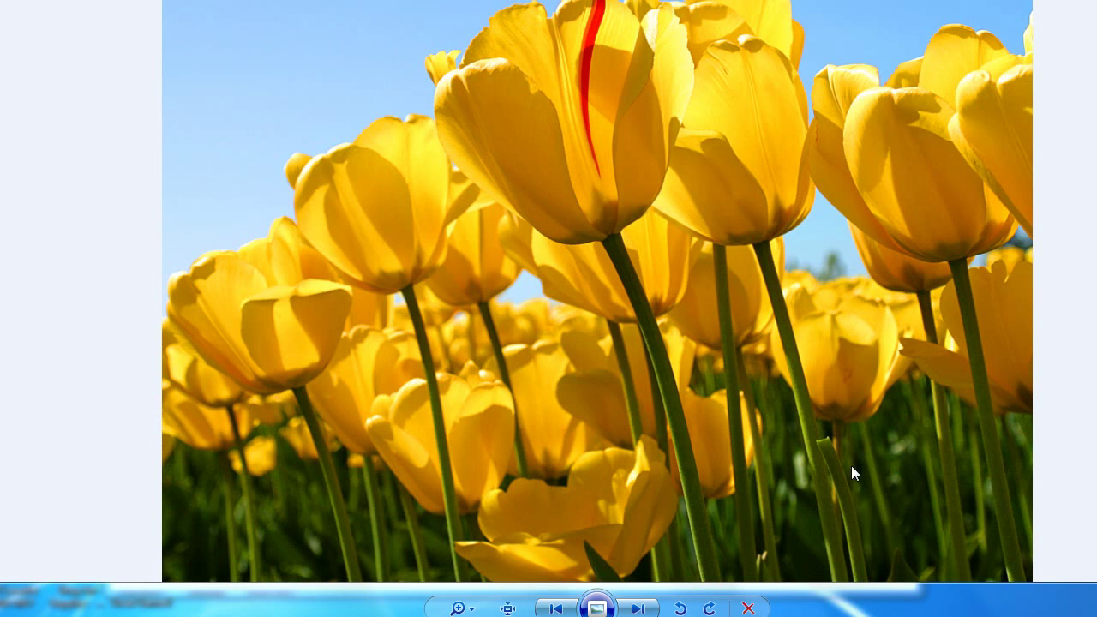
Show the Notepad note about setting up the Epson LX 310, move its window aside and minimize it.
{"action": "key", "text": "alt+Tab"}
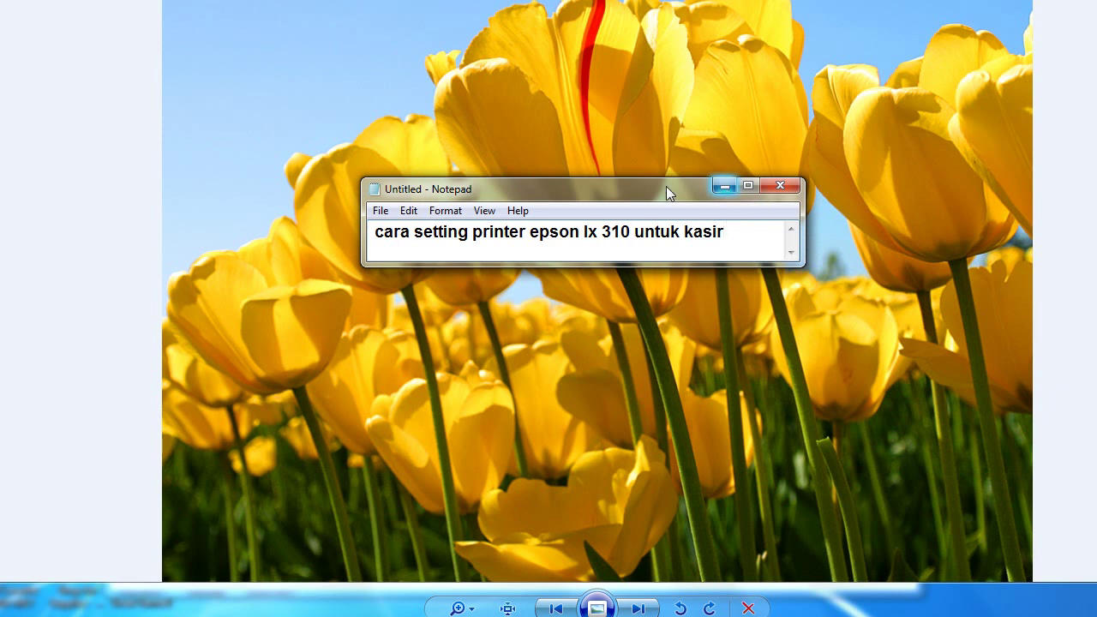
{"action": "left_click_drag", "start_coordinate": [661, 188], "coordinate": [557, 68]}
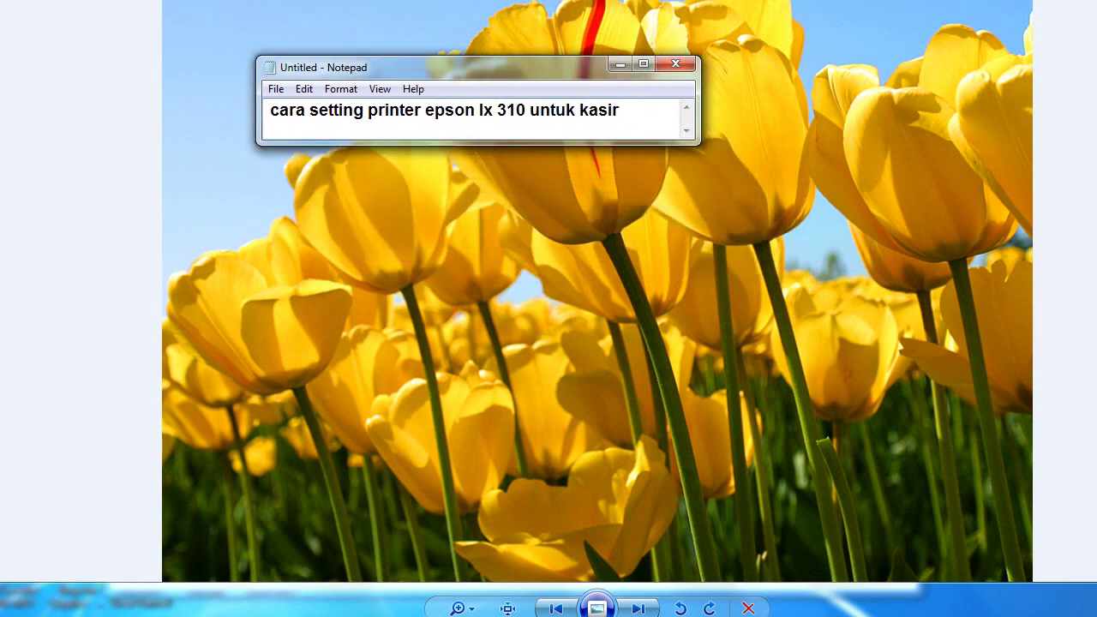
{"action": "left_click", "coordinate": [831, 32]}
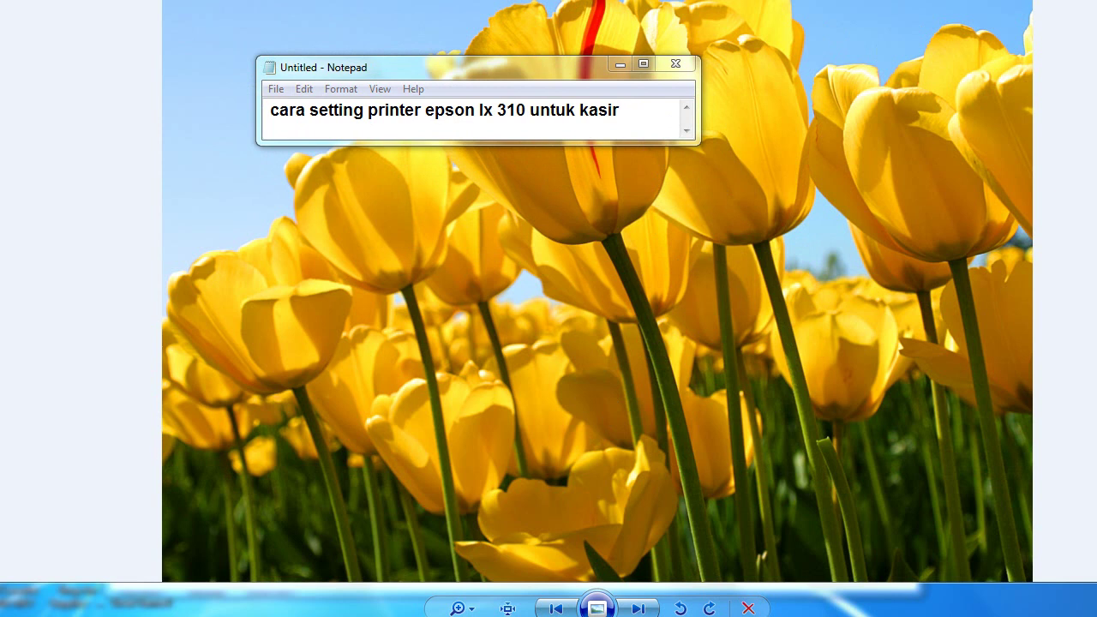
{"action": "left_click", "coordinate": [620, 65]}
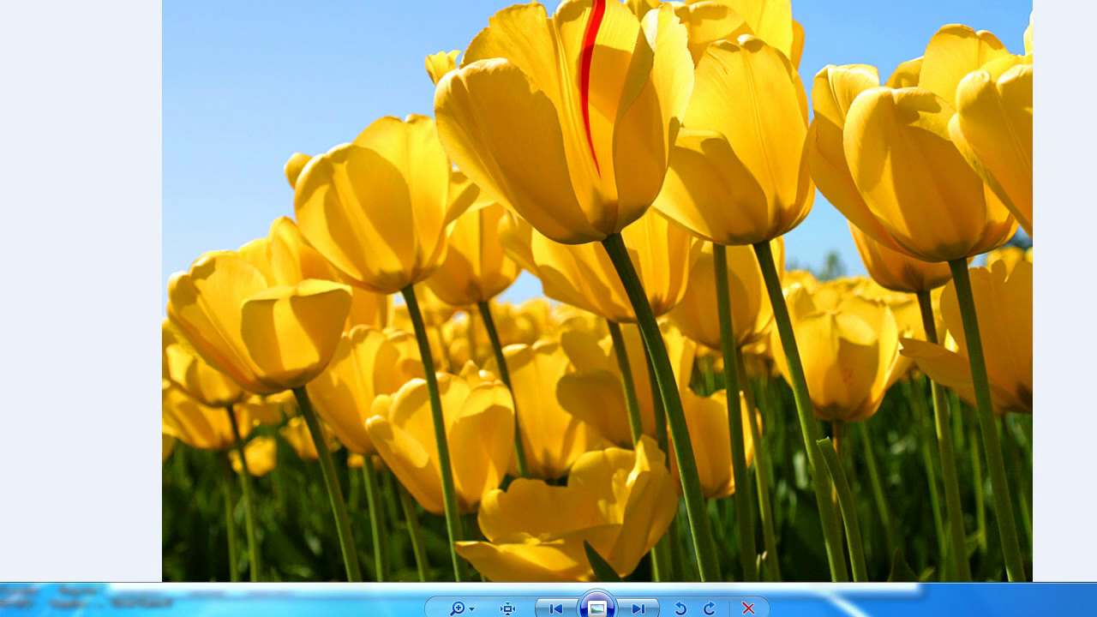
Open Devices and Printers from Control Panel and select the EPSON LX 310 printer.
{"action": "left_click", "coordinate": [60, 595]}
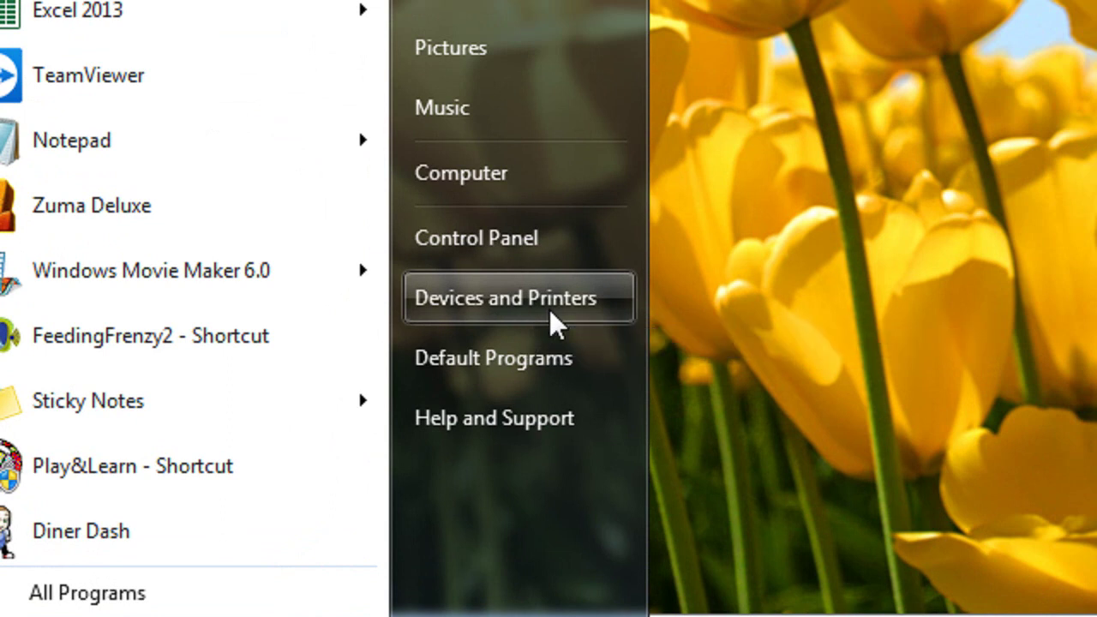
{"action": "left_click", "coordinate": [477, 241]}
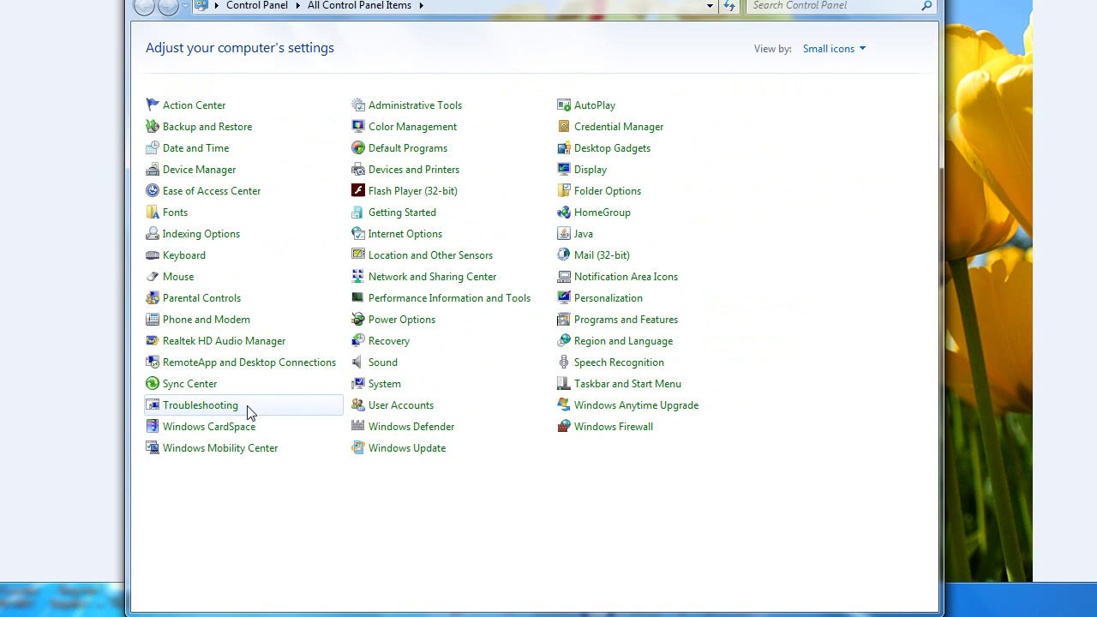
{"action": "left_click", "coordinate": [401, 174]}
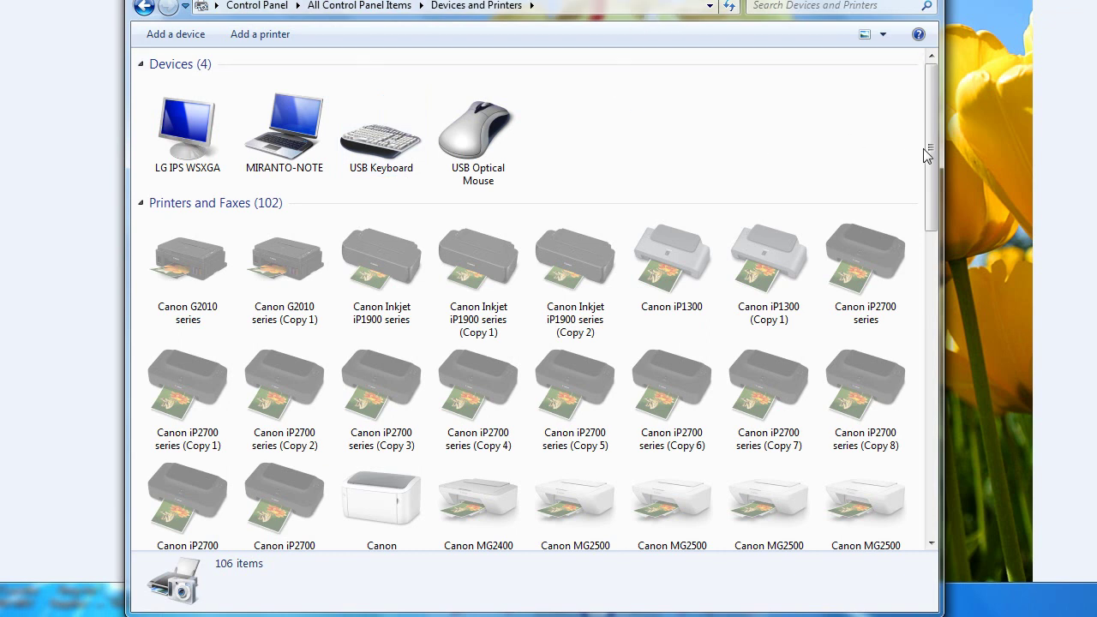
{"action": "left_click_drag", "start_coordinate": [930, 156], "coordinate": [923, 420]}
{"action": "left_click", "coordinate": [689, 347]}
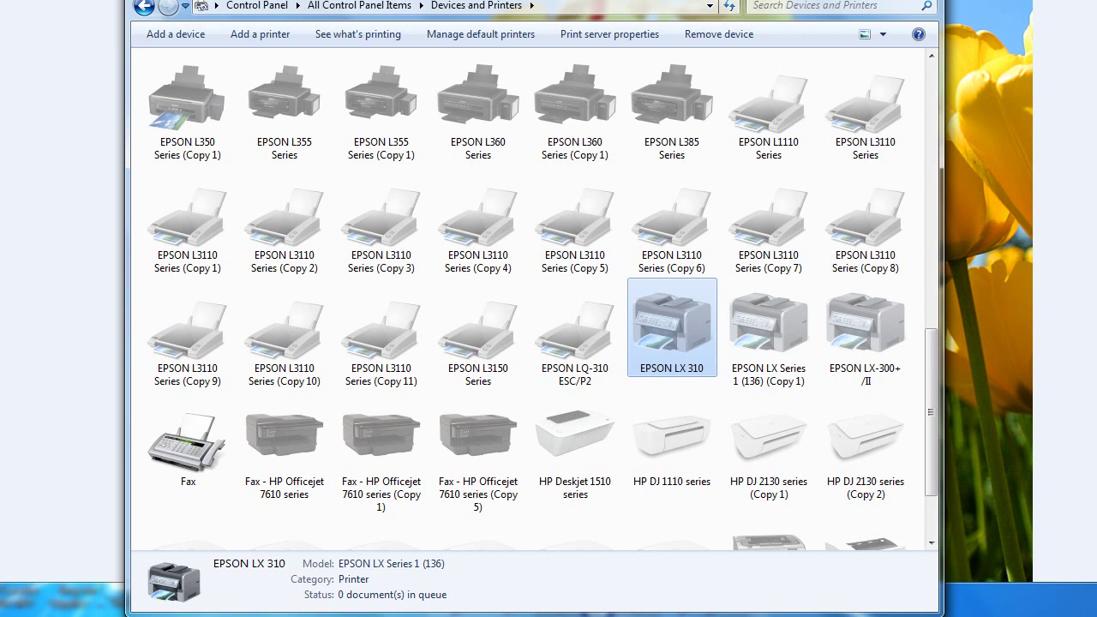
Open the print server properties with the EPSON LX 310 selected and move the dialog over the printer list.
{"action": "key", "text": "alt+Tab"}
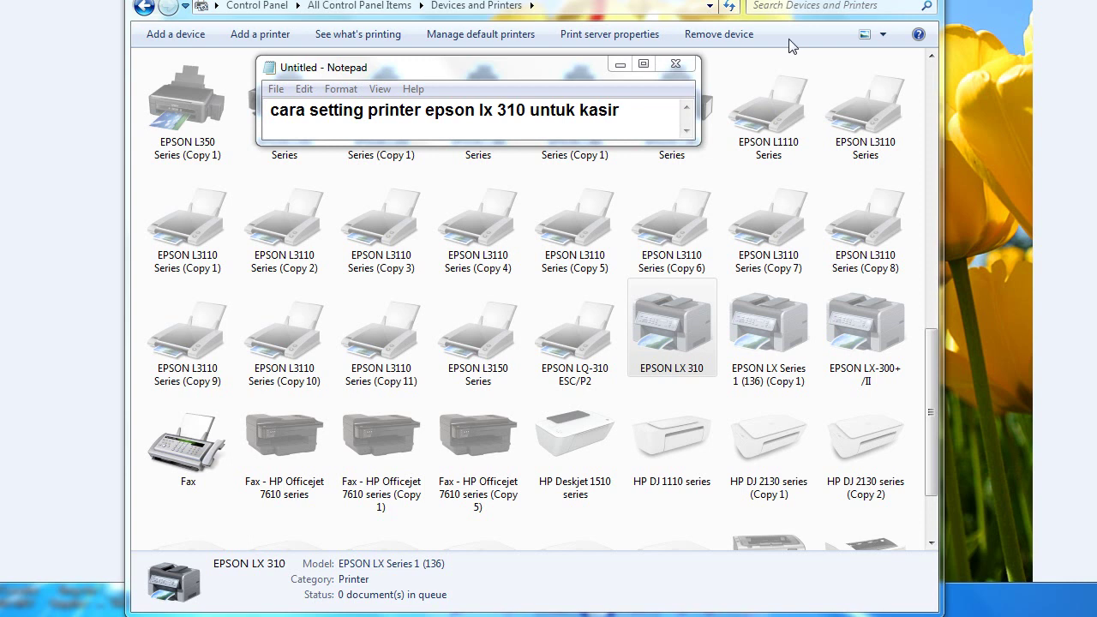
{"action": "left_click", "coordinate": [619, 66]}
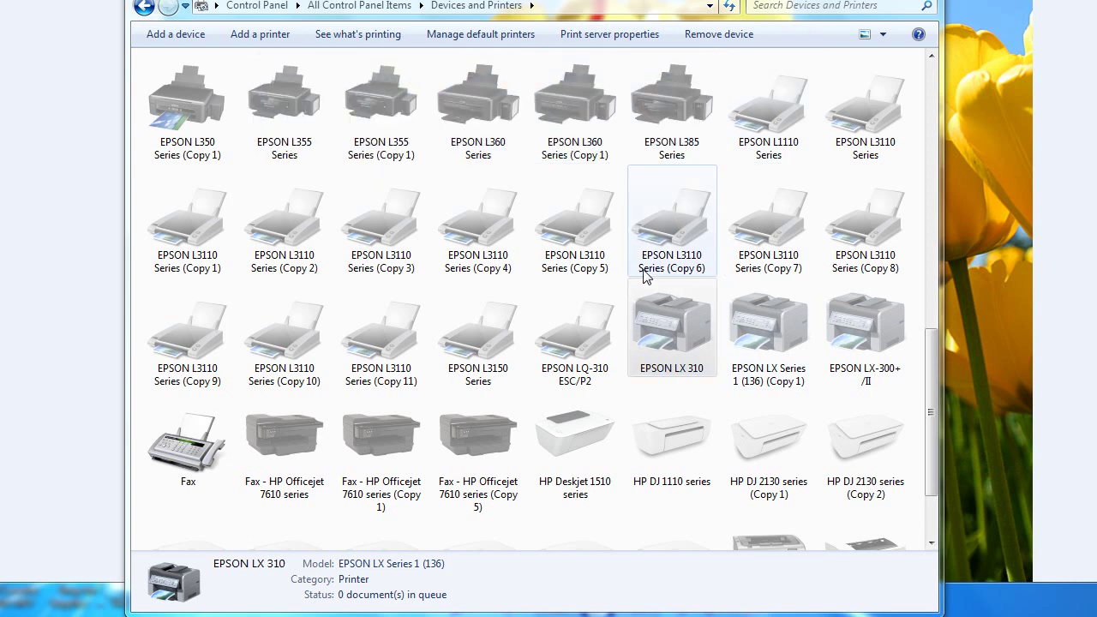
{"action": "left_click", "coordinate": [655, 326]}
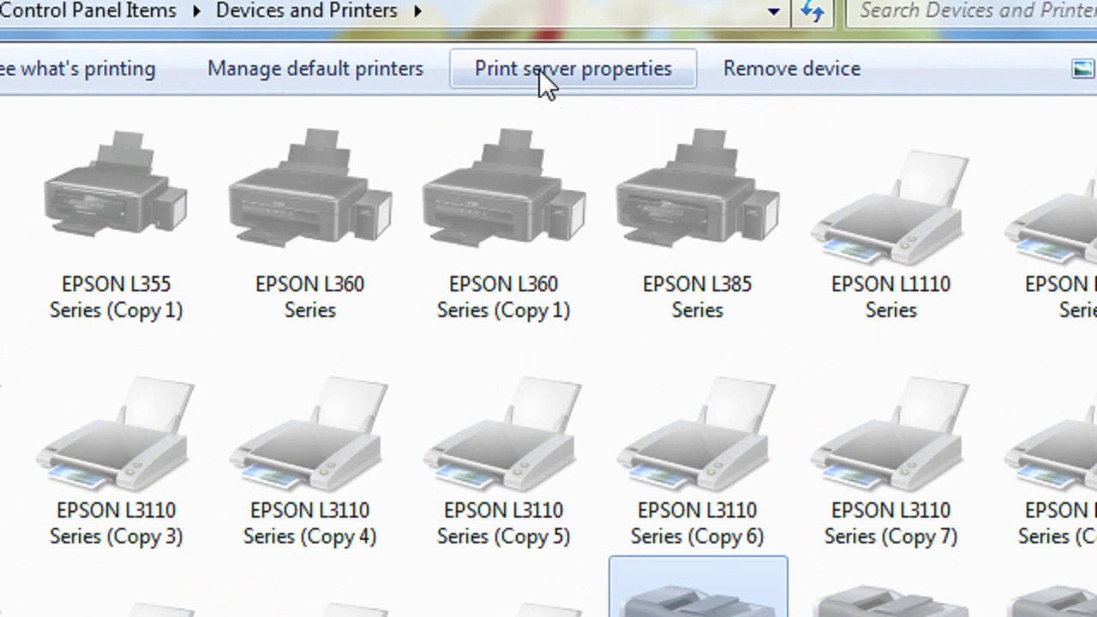
{"action": "left_click", "coordinate": [539, 69]}
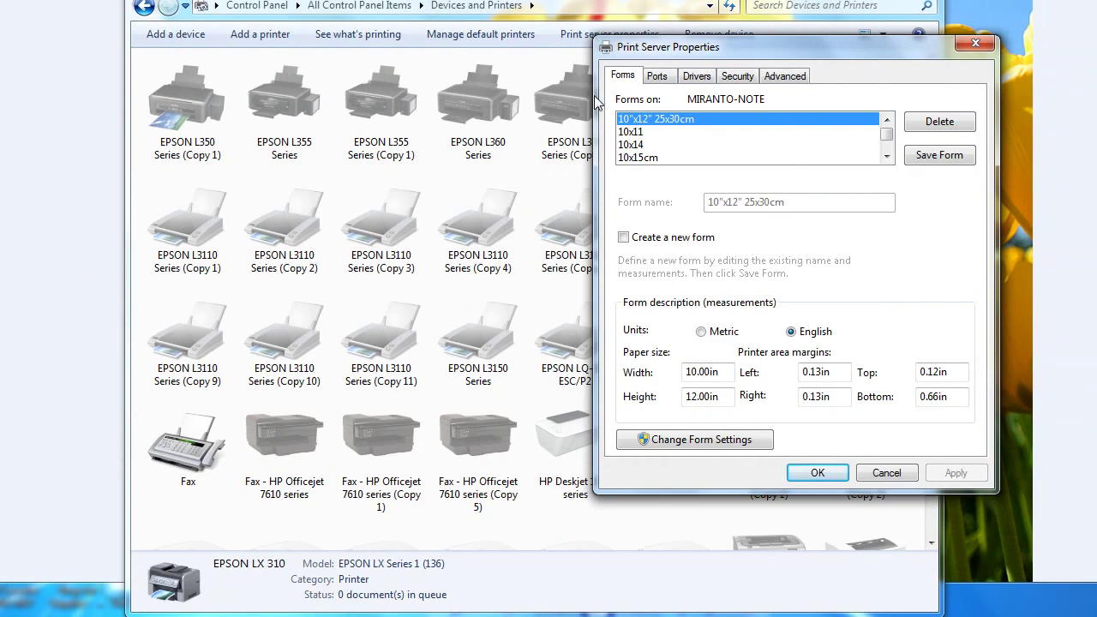
{"action": "left_click_drag", "start_coordinate": [817, 48], "coordinate": [593, 62]}
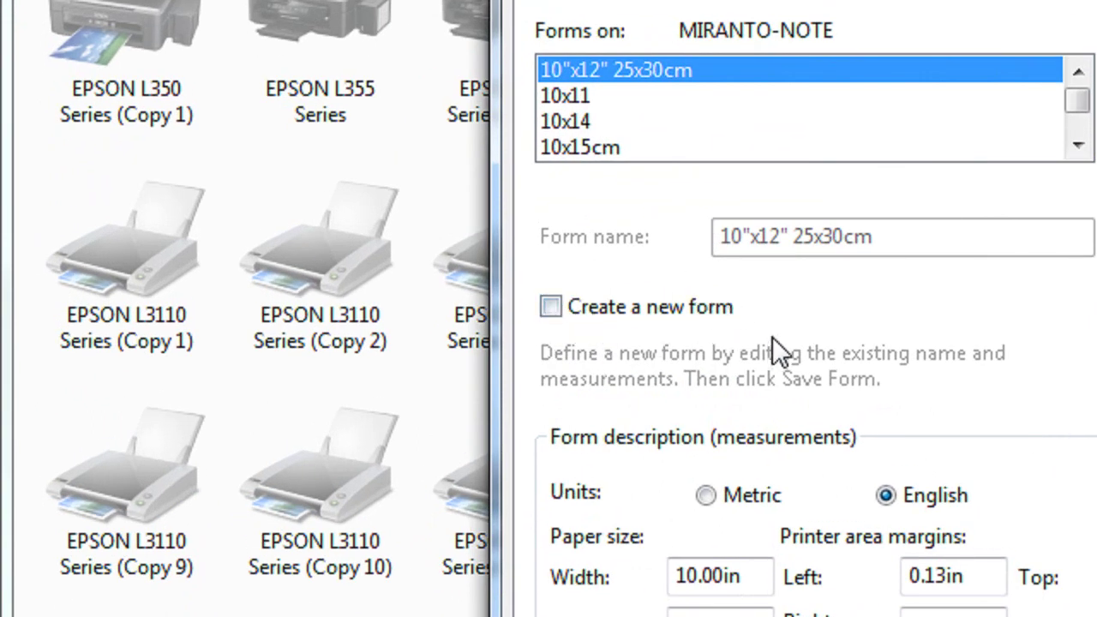
Enable creating a new form and name it "struk kasir new".
{"action": "left_click", "coordinate": [551, 308]}
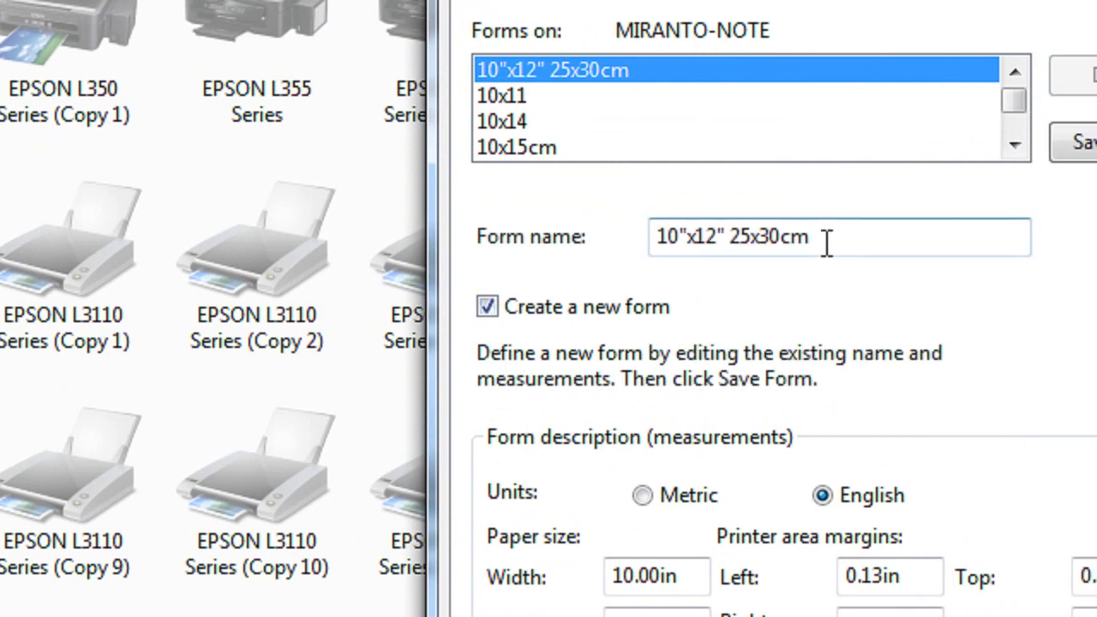
{"action": "left_click", "coordinate": [825, 244]}
{"action": "left_click_drag", "start_coordinate": [825, 243], "coordinate": [665, 240]}
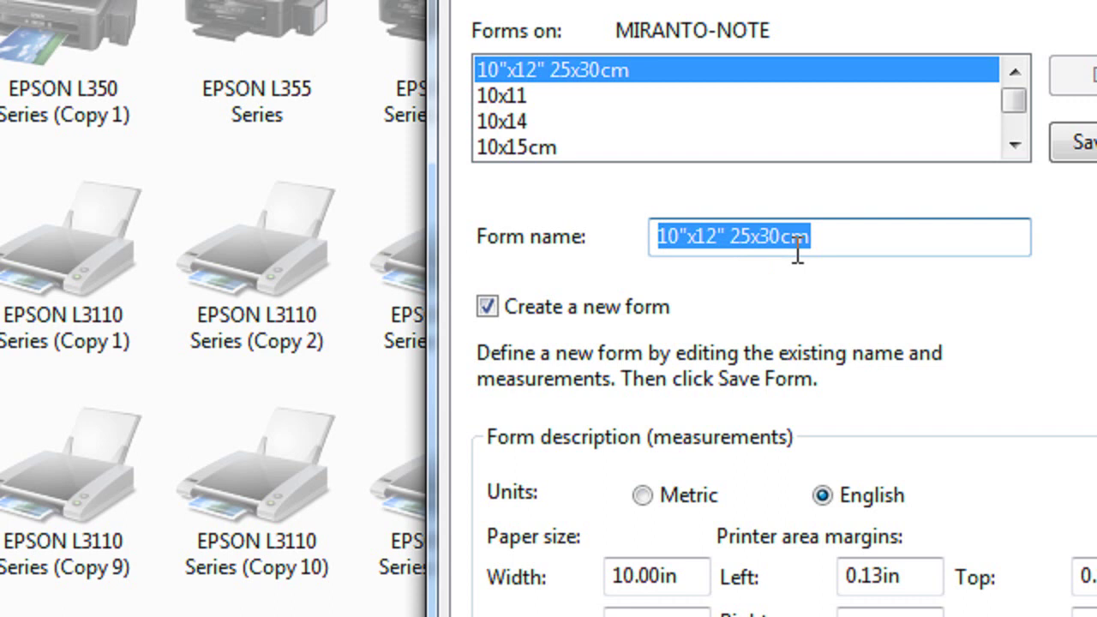
{"action": "type", "text": "stru"}
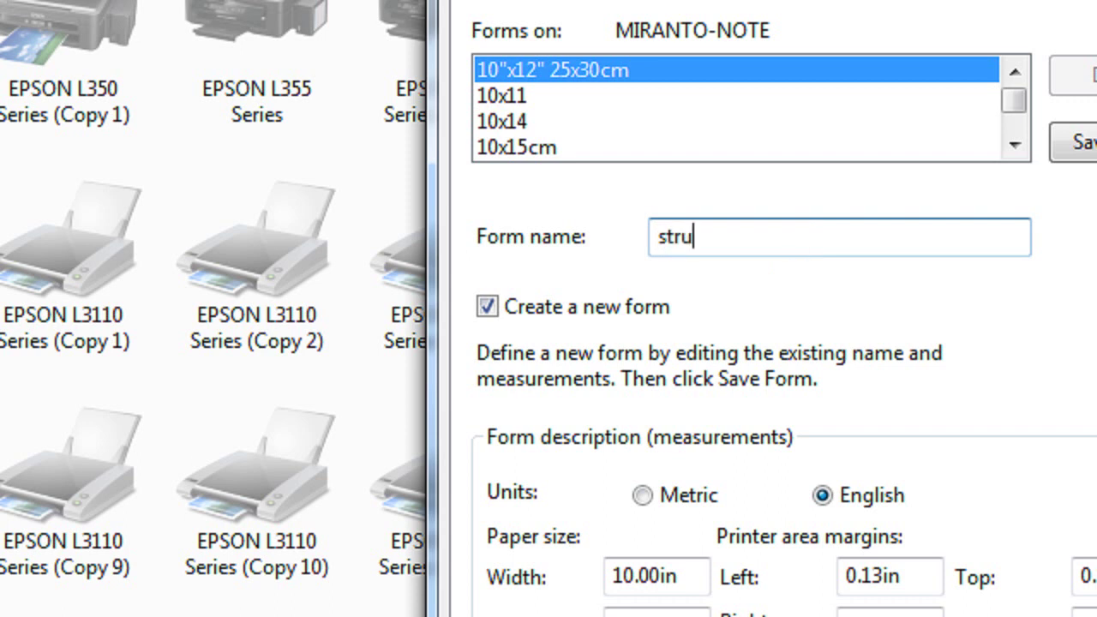
{"action": "type", "text": "k kas"}
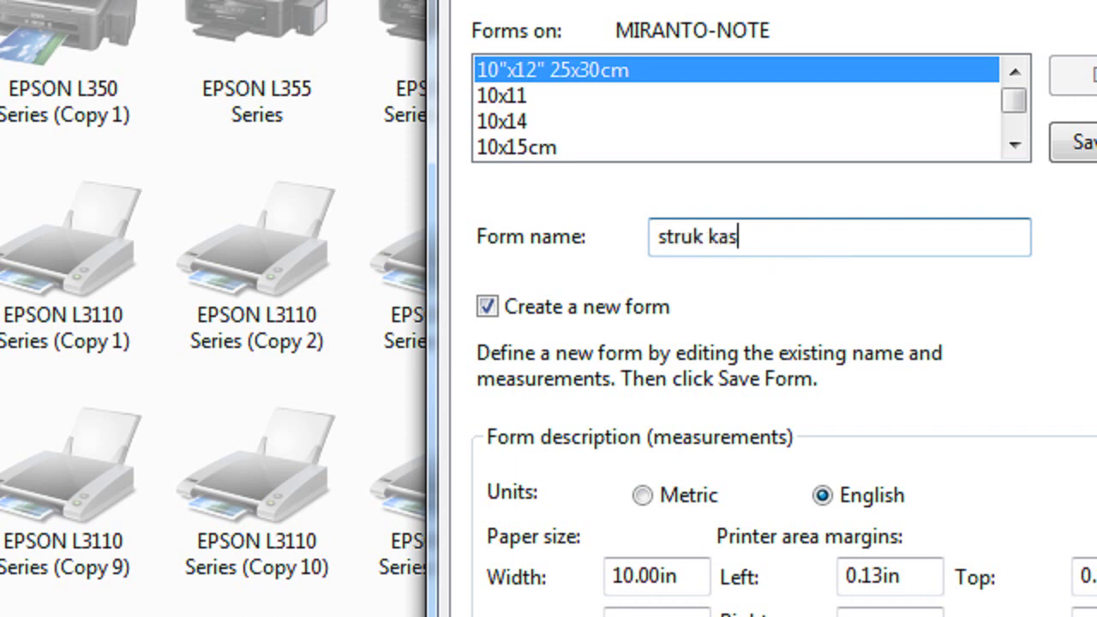
{"action": "type", "text": "ir new"}
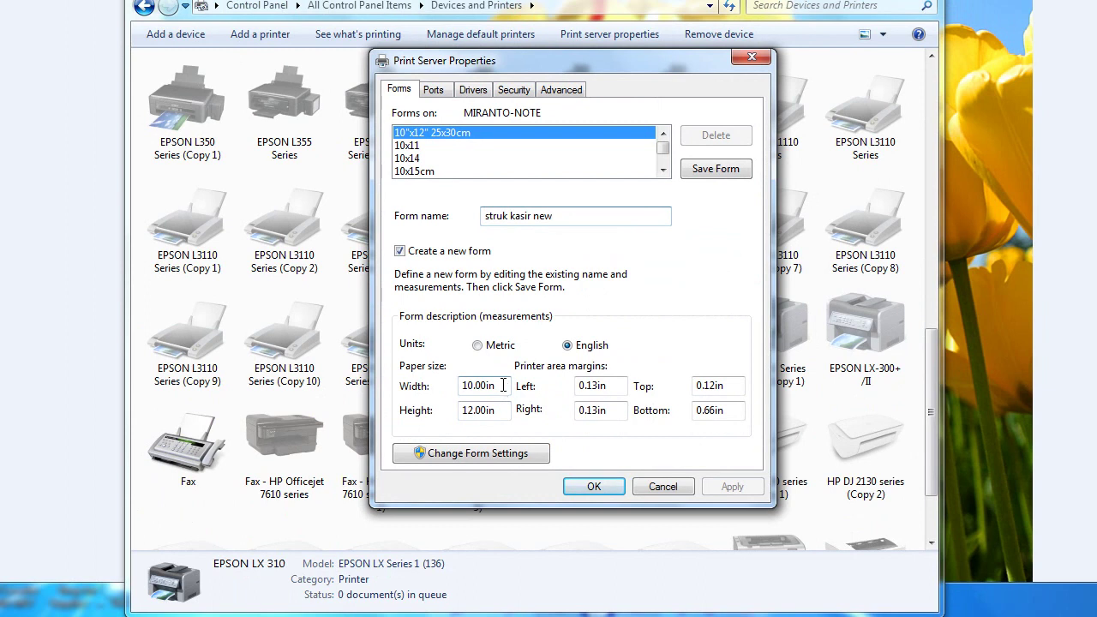
Set the new form's paper size to 8.5 in wide and 5.5 in high.
{"action": "left_click_drag", "start_coordinate": [504, 388], "coordinate": [446, 386]}
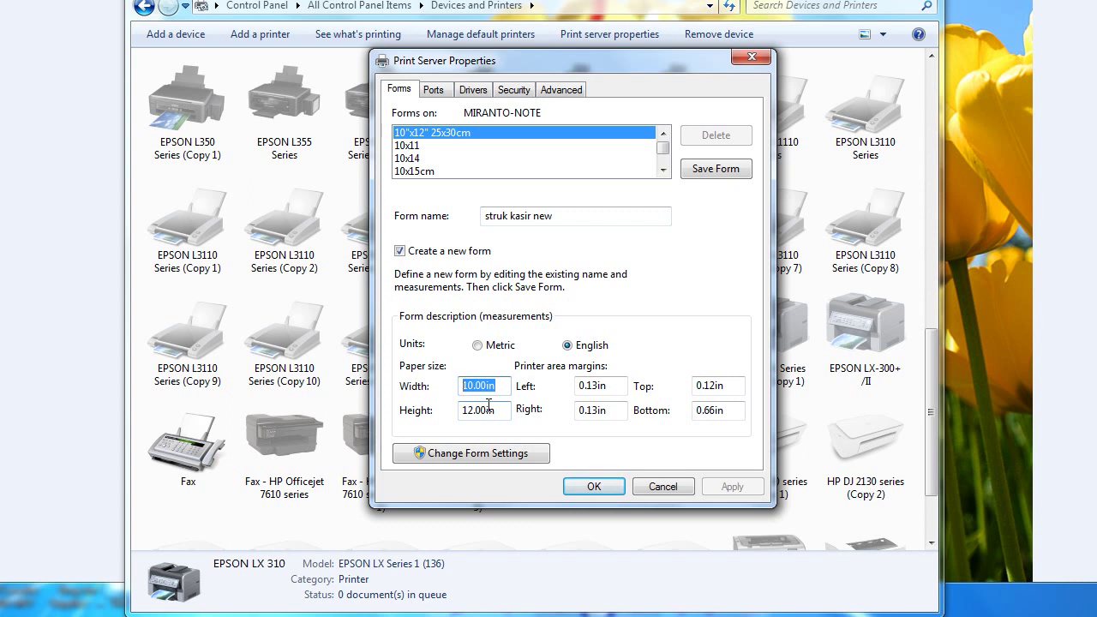
{"action": "type", "text": "8.5"}
{"action": "double_click", "coordinate": [496, 409]}
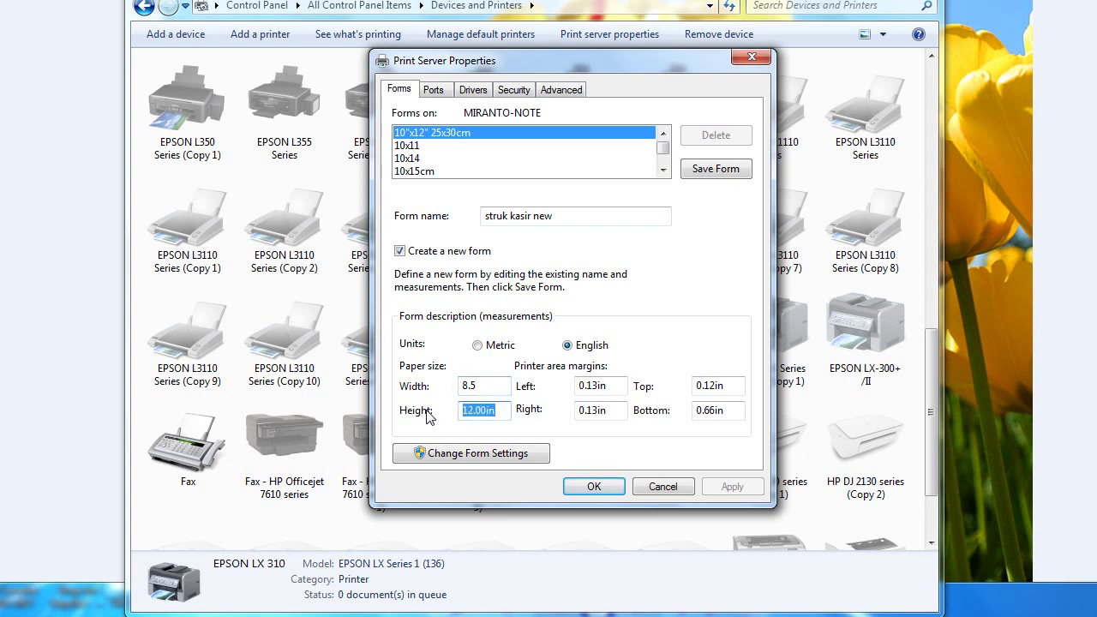
{"action": "type", "text": "5.5"}
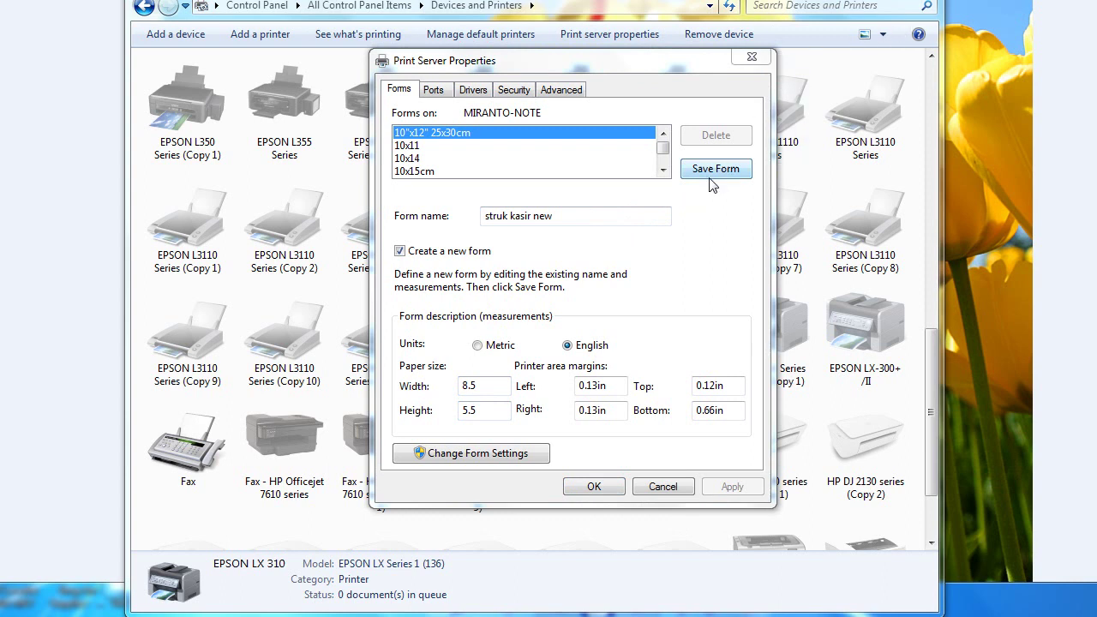
Save the "struk kasir new" form and close the print server properties.
{"action": "left_click", "coordinate": [584, 218]}
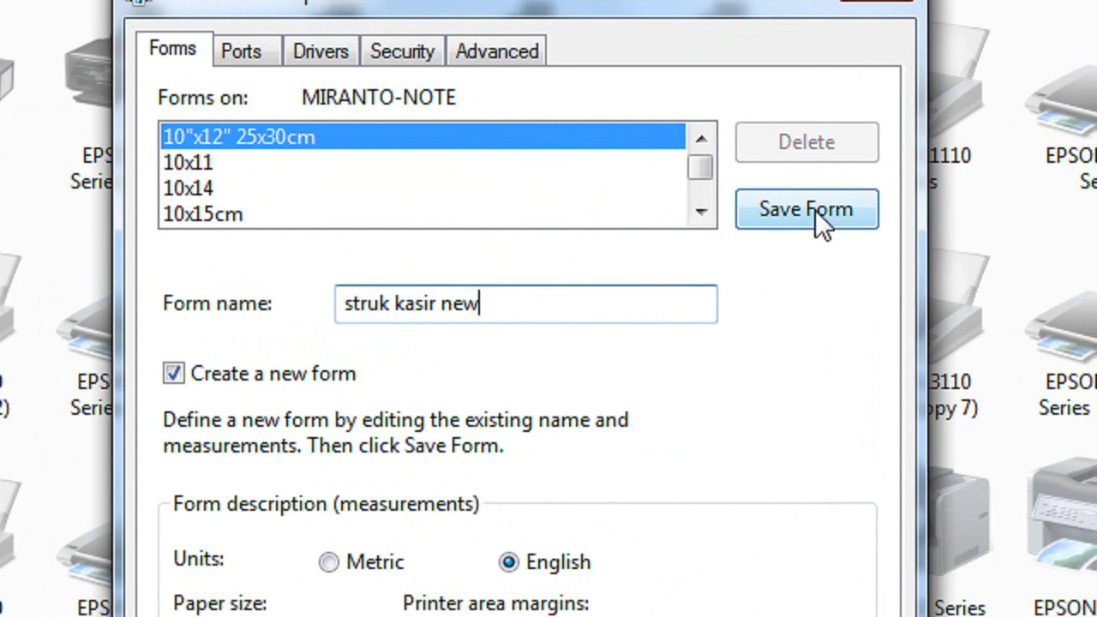
{"action": "left_click", "coordinate": [815, 210]}
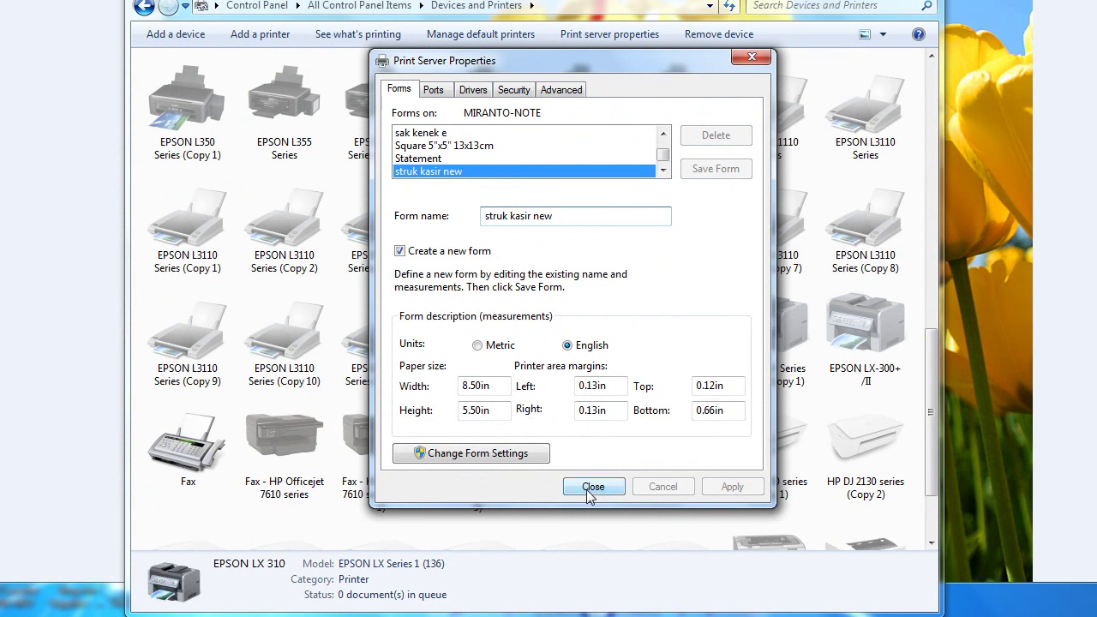
{"action": "left_click", "coordinate": [590, 495]}
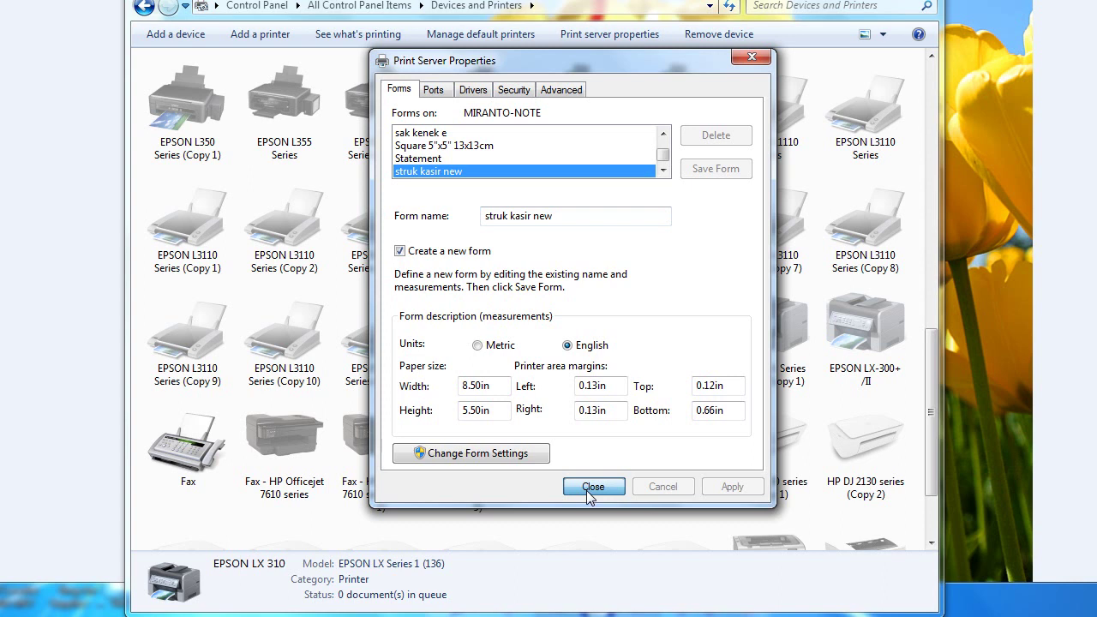
{"action": "left_click", "coordinate": [590, 491]}
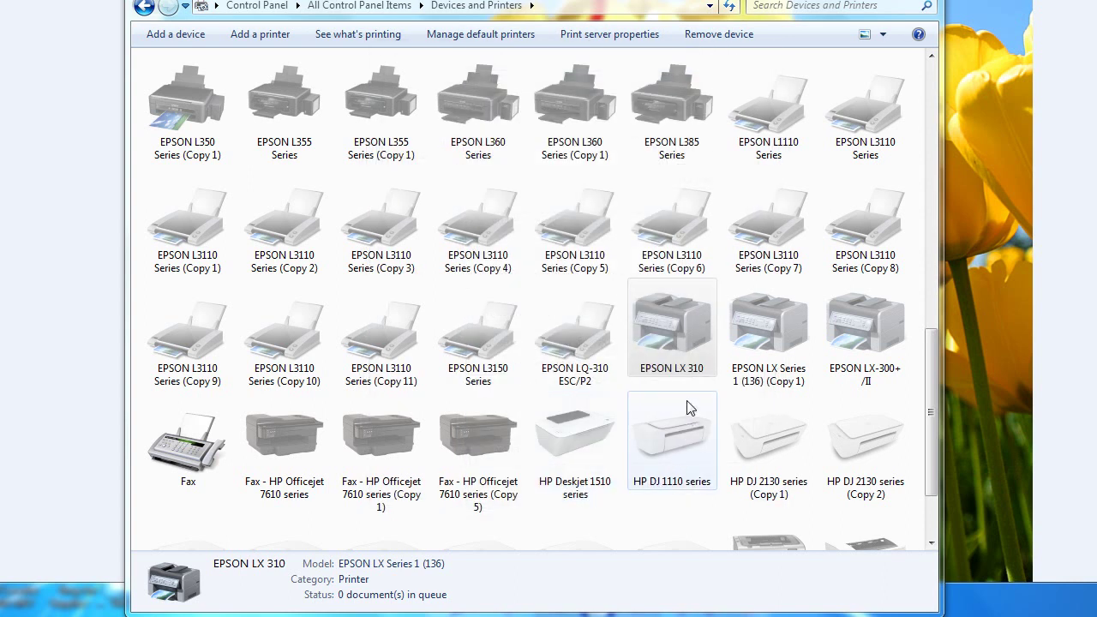
In the advanced options of the EPSON LX 310 printing preferences, set the paper size to "struk kasir new".
{"action": "left_click", "coordinate": [683, 360]}
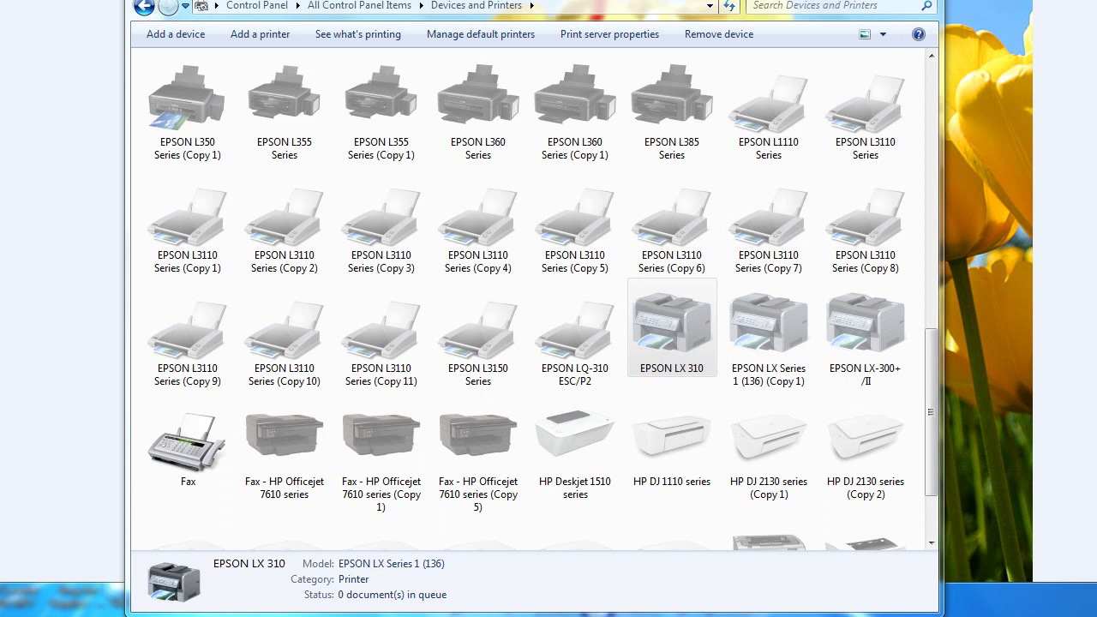
{"action": "right_click", "coordinate": [668, 326]}
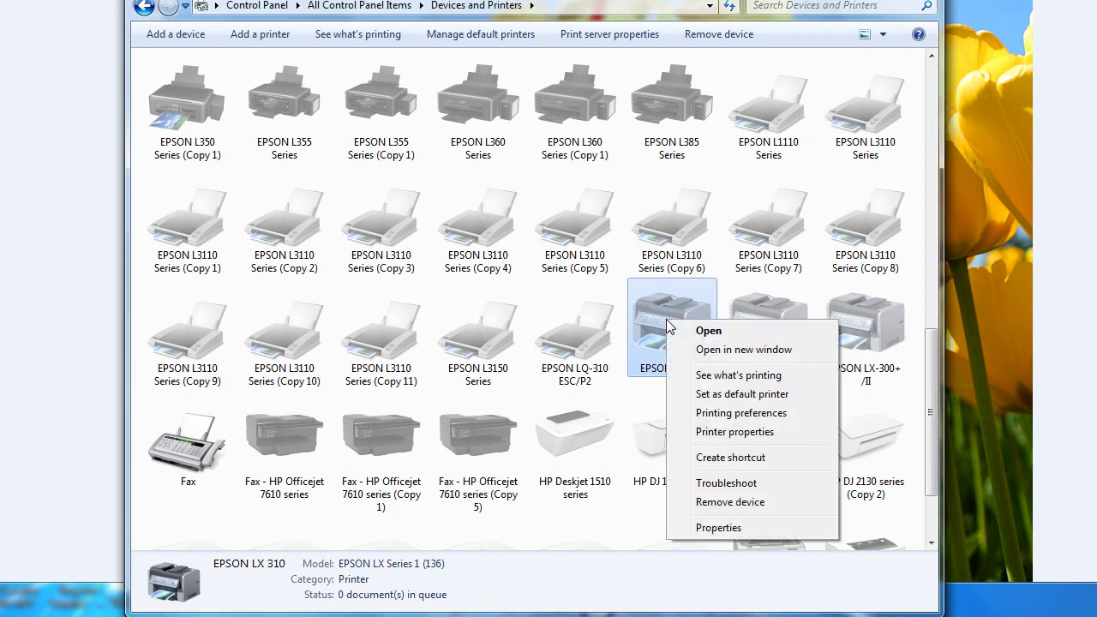
{"action": "left_click", "coordinate": [723, 414]}
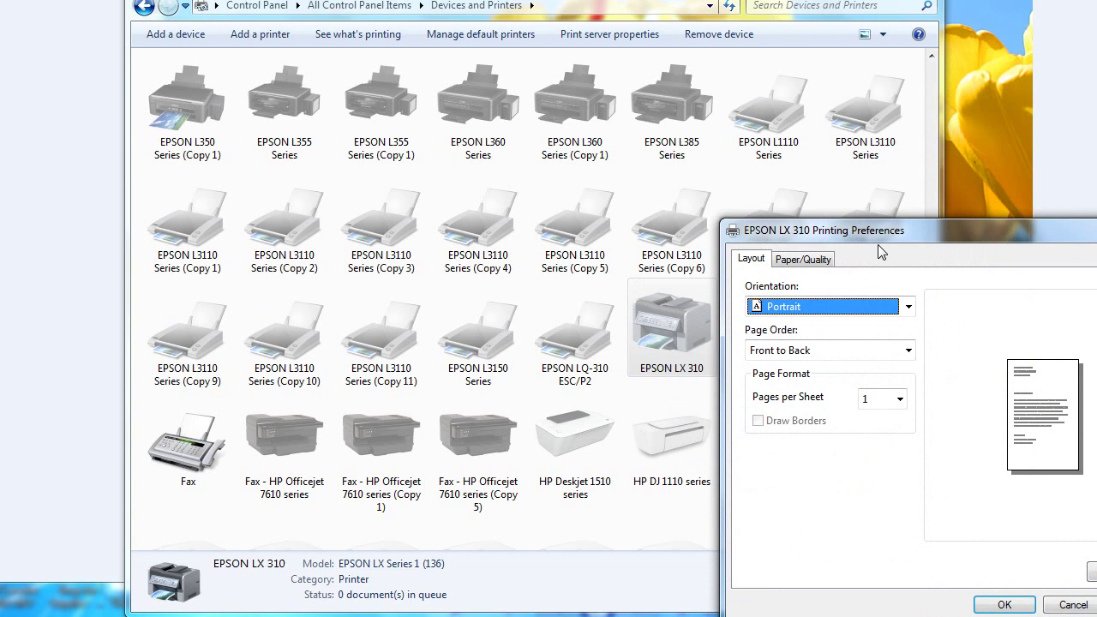
{"action": "left_click_drag", "start_coordinate": [882, 239], "coordinate": [532, 128]}
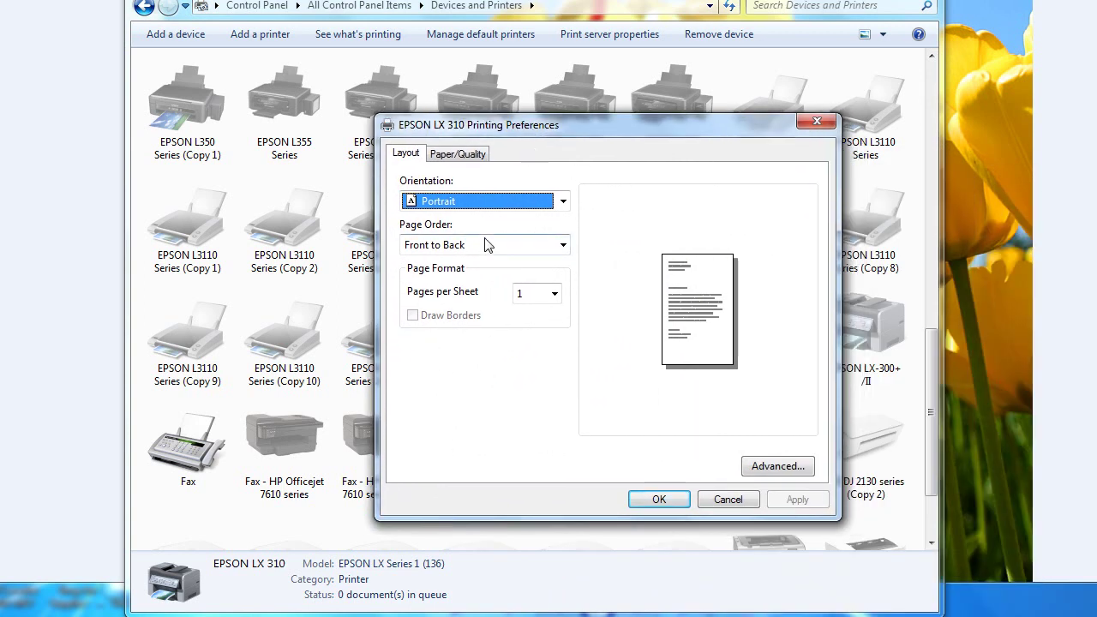
{"action": "left_click", "coordinate": [474, 158]}
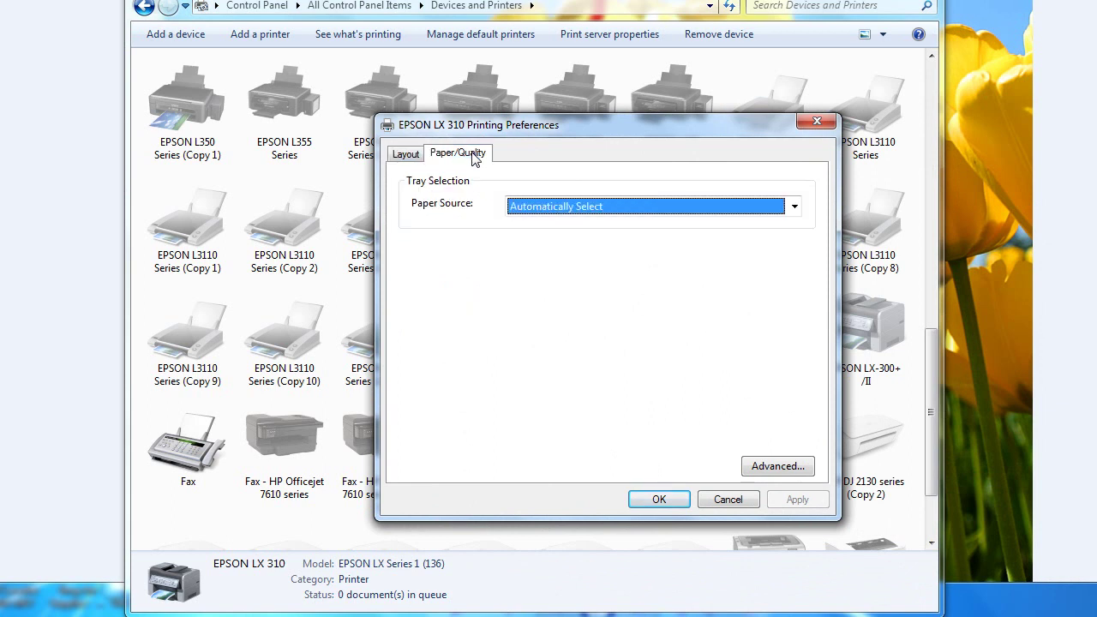
{"action": "left_click", "coordinate": [773, 466]}
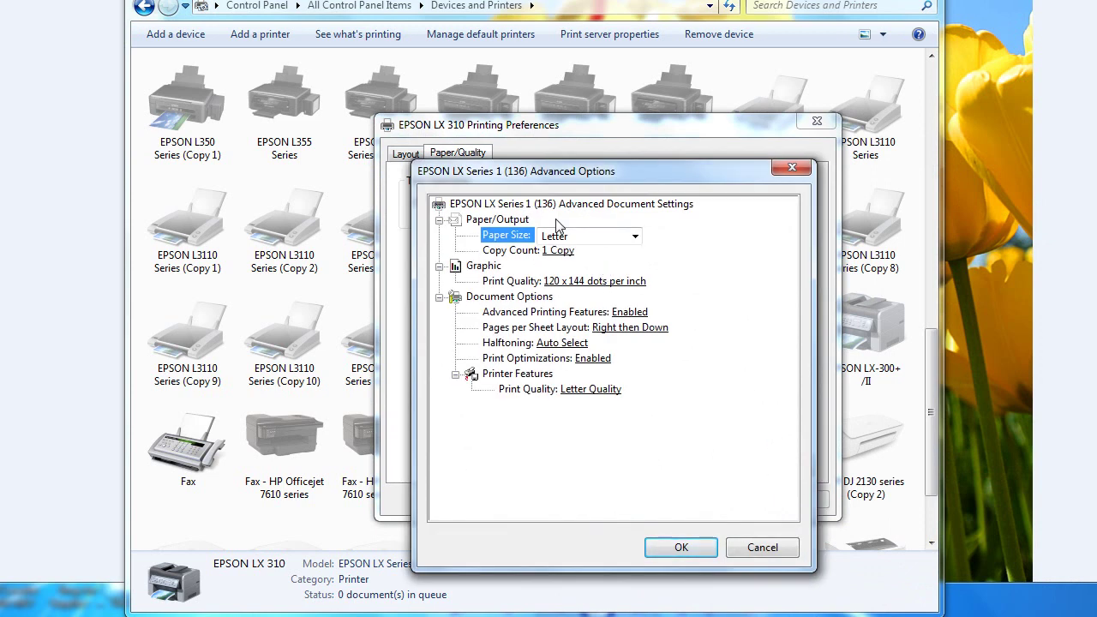
{"action": "left_click", "coordinate": [635, 237]}
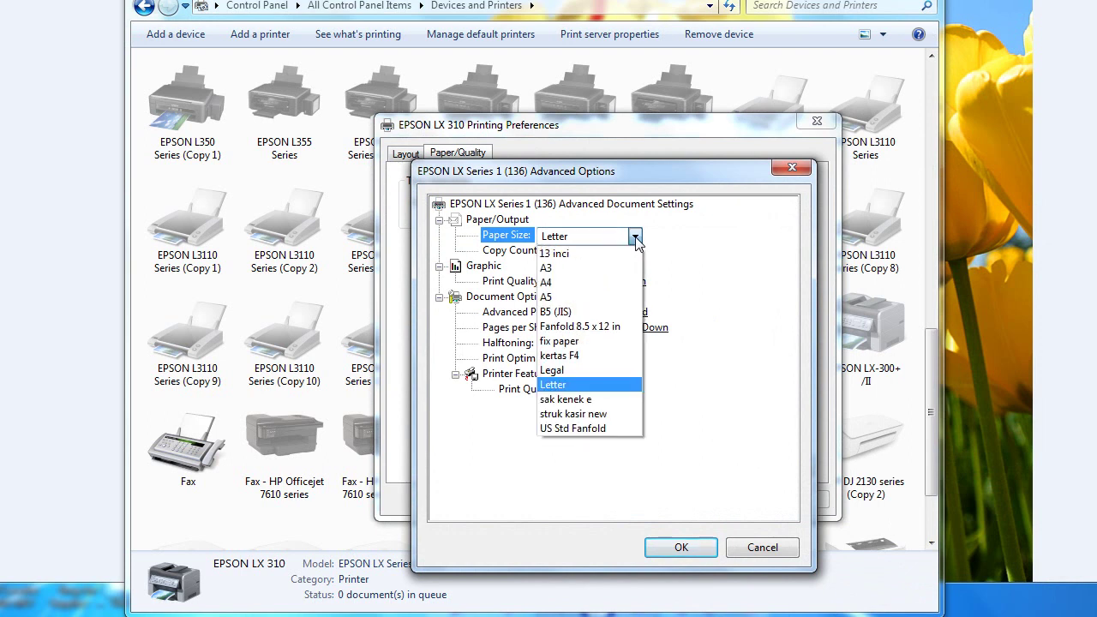
{"action": "left_click", "coordinate": [613, 422]}
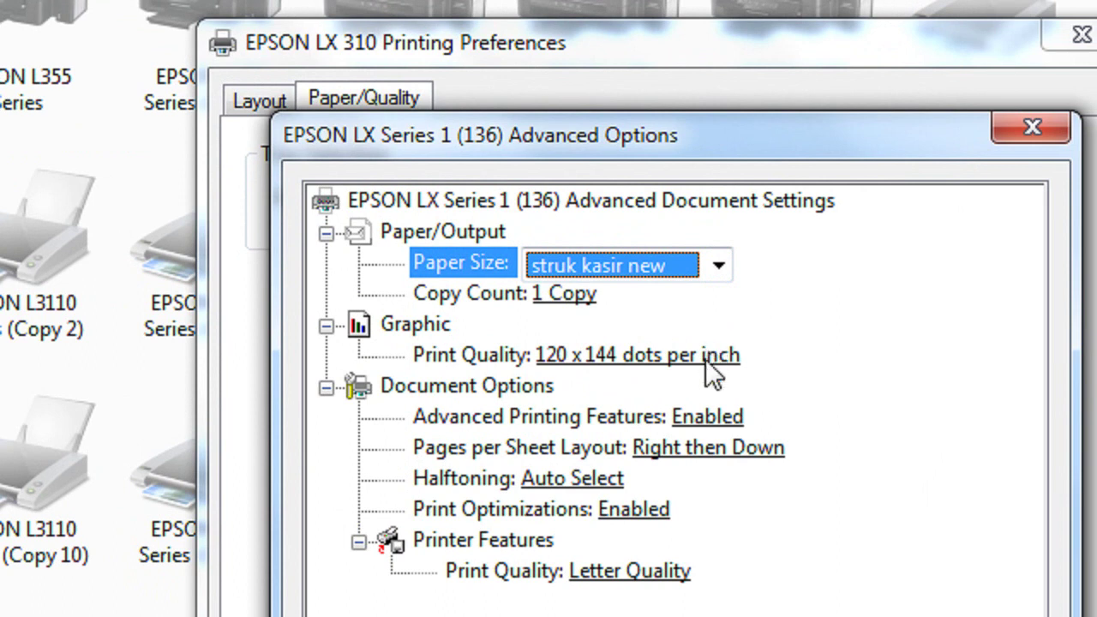
Set the graphic print quality in the advanced options to 120 x 144 dots per inch.
{"action": "left_click", "coordinate": [628, 359]}
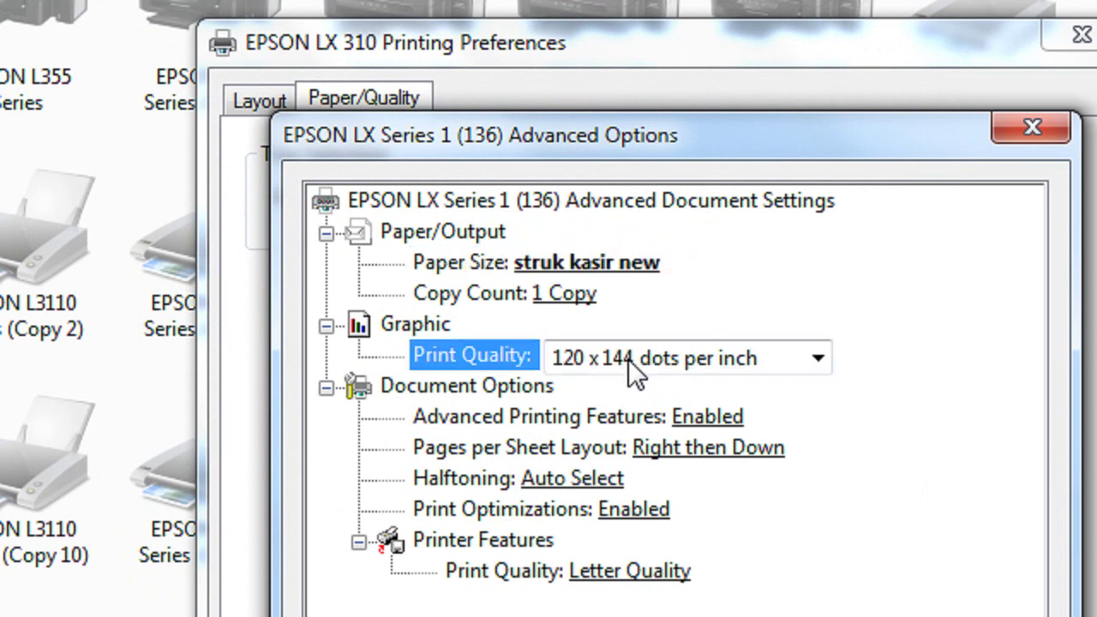
{"action": "left_click", "coordinate": [814, 359]}
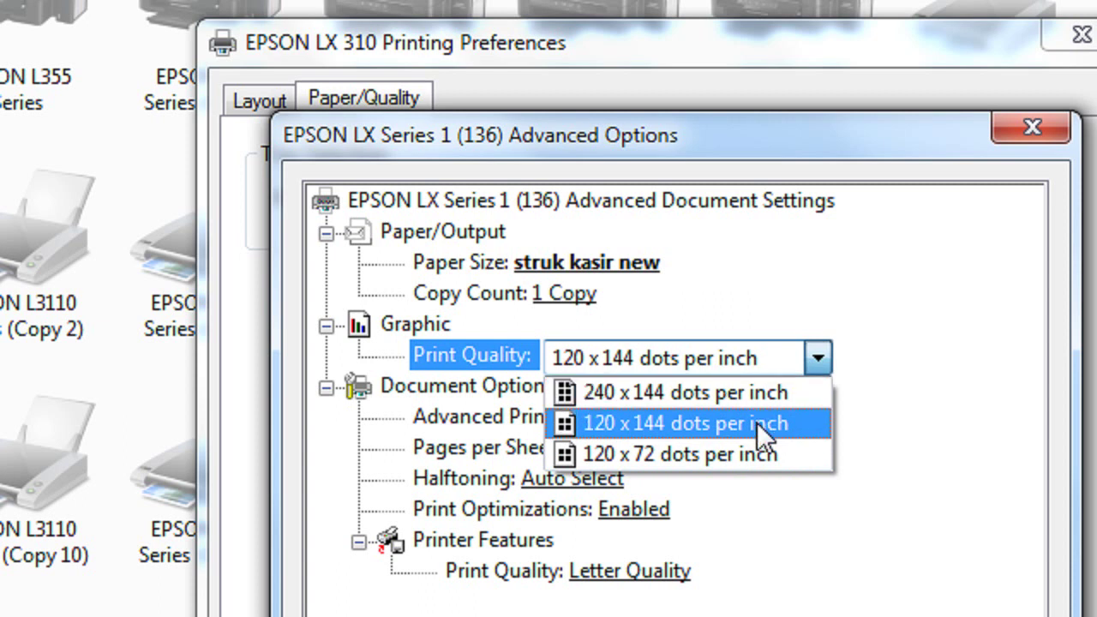
{"action": "left_click", "coordinate": [757, 423]}
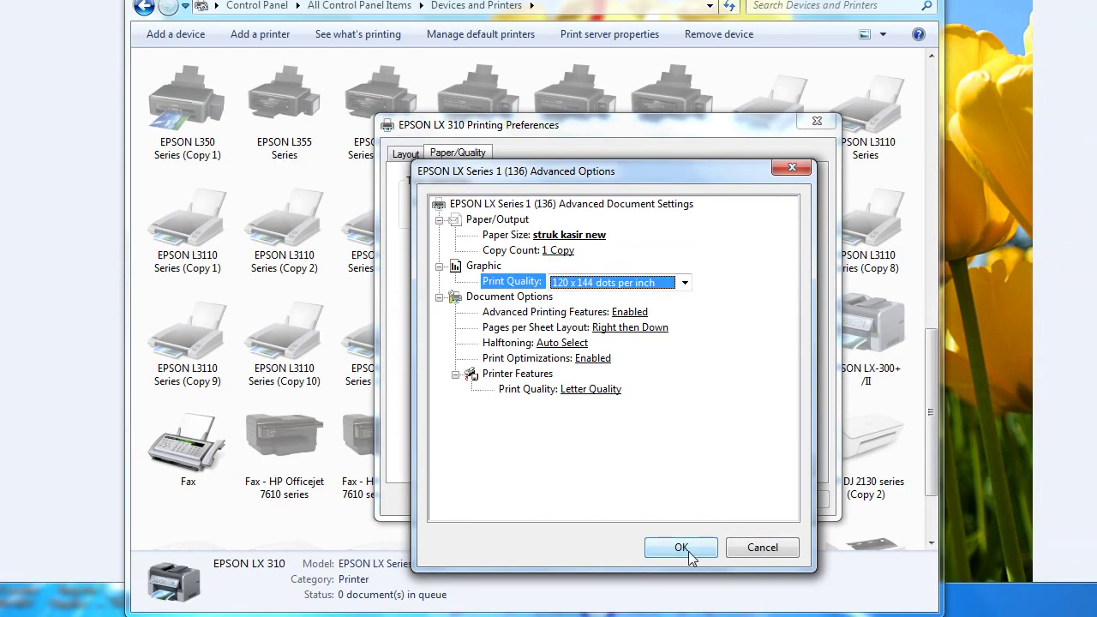
Confirm the advanced options, then apply and save the EPSON LX 310 printing preferences.
{"action": "left_click", "coordinate": [690, 551]}
{"action": "left_click", "coordinate": [815, 499]}
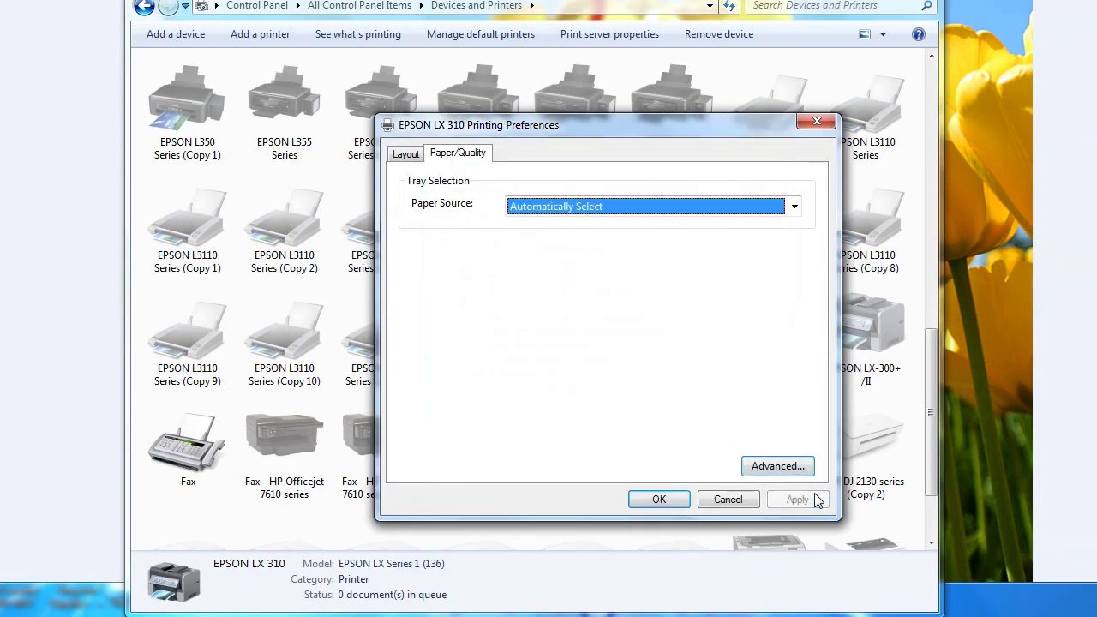
{"action": "left_click", "coordinate": [665, 500]}
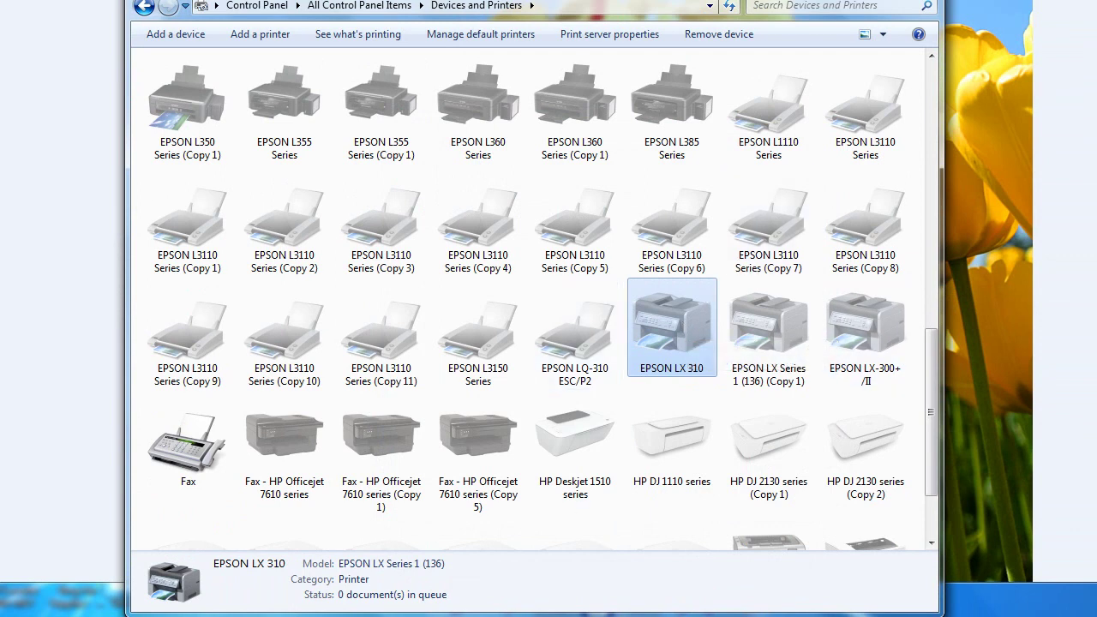
{"action": "key", "text": "alt+Tab"}
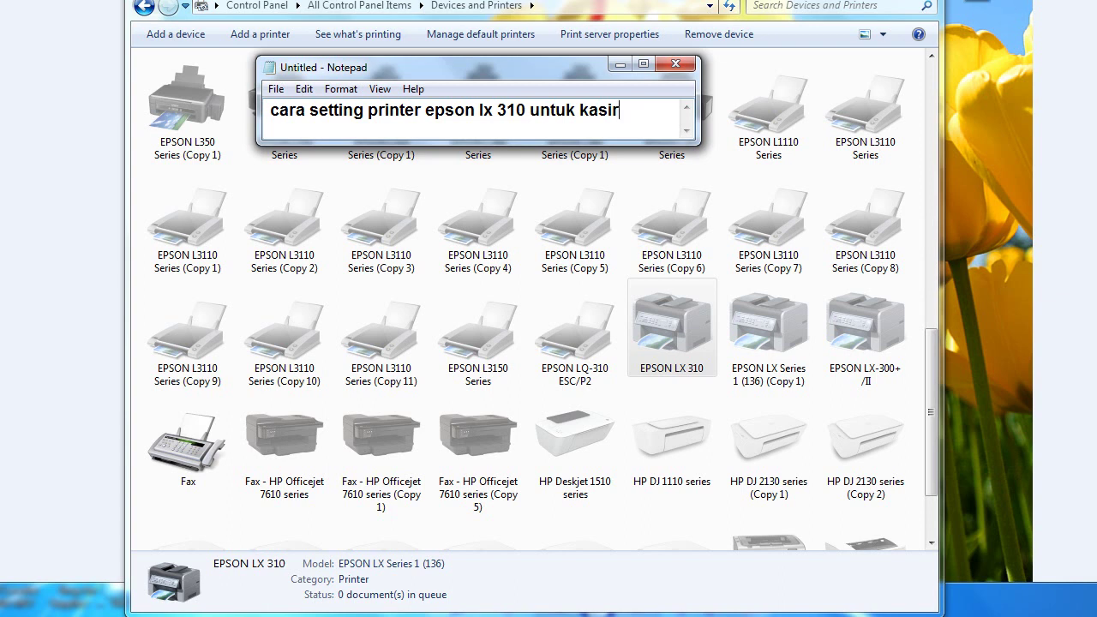
{"action": "left_click", "coordinate": [977, 1]}
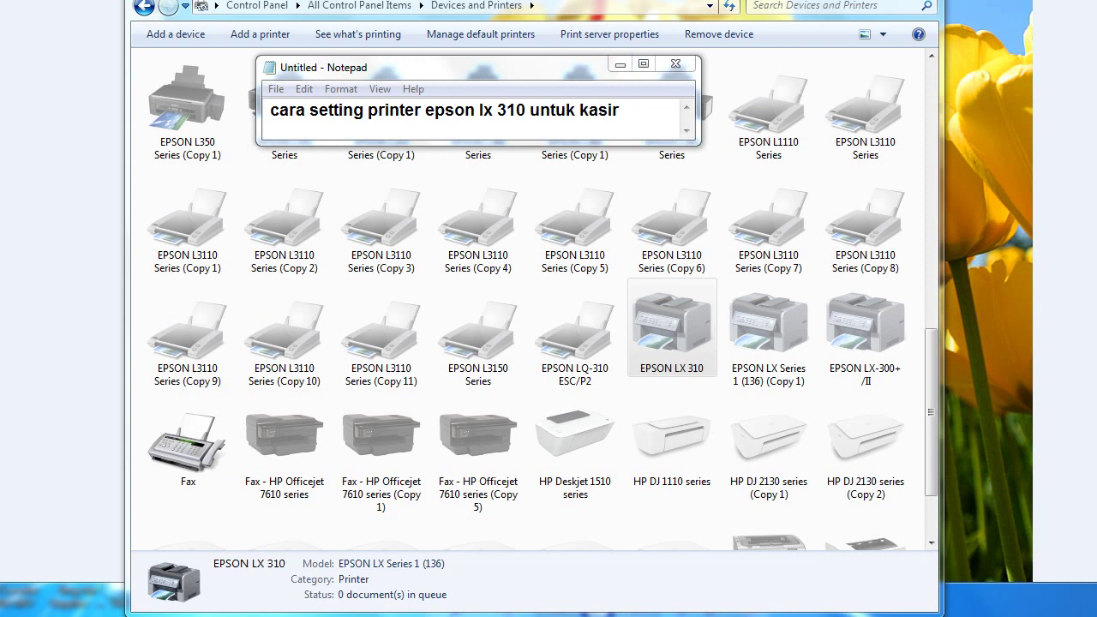
{"action": "left_click", "coordinate": [619, 64]}
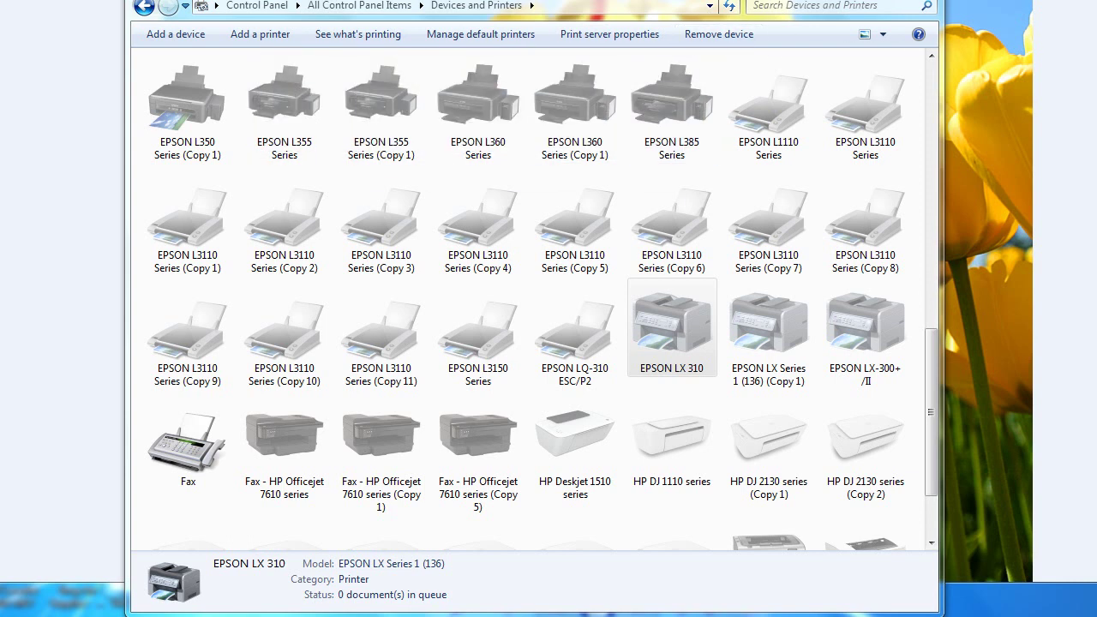